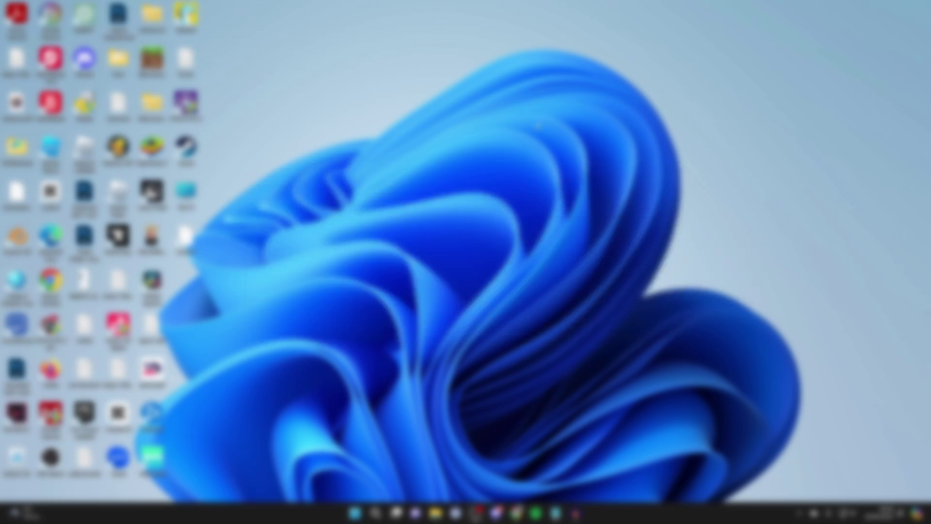
Launch Google Chrome from the taskbar to a New Tab page.
click(515, 512)
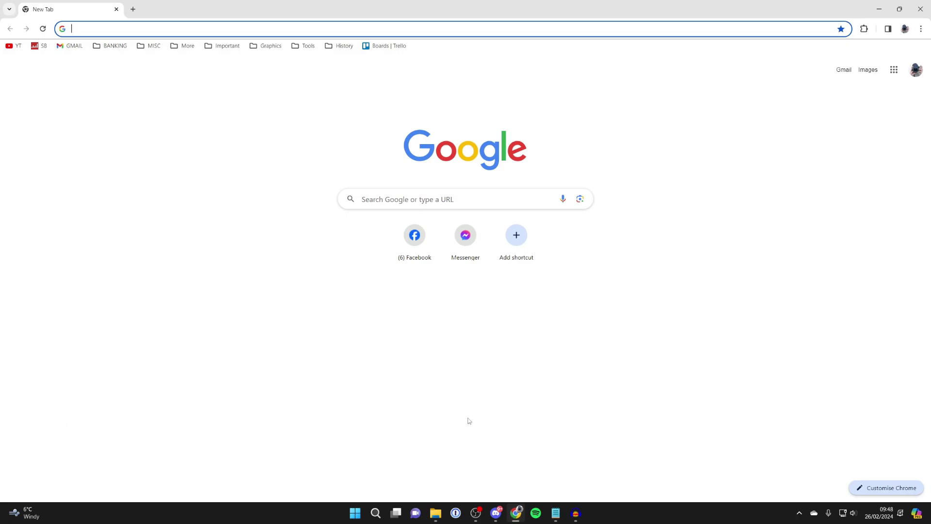
Go to Help > About Google Chrome to update from version 121.0.6167.189.
click(922, 29)
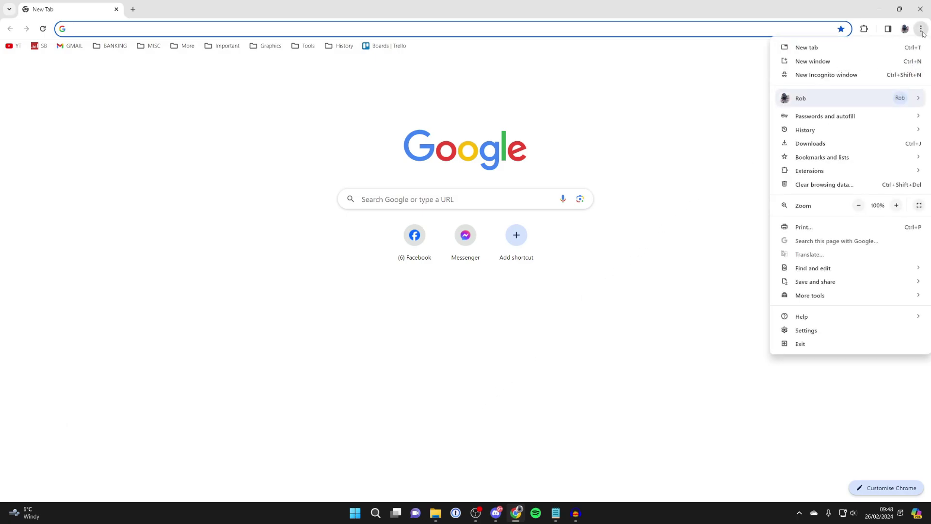
mouse_move(802, 316)
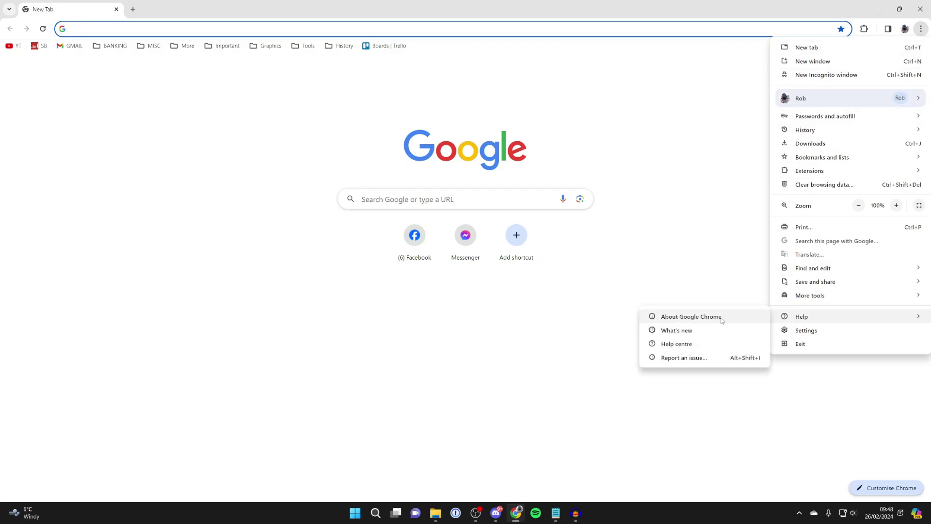
click(692, 317)
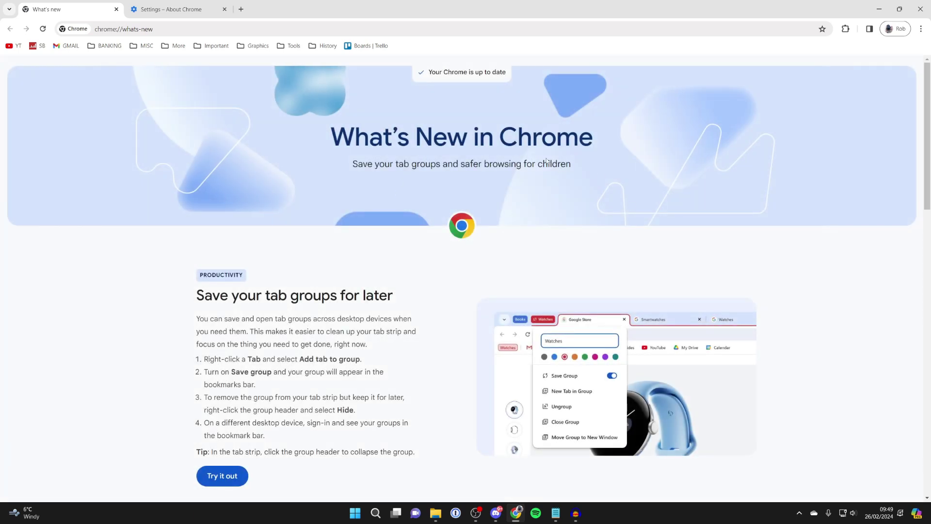
scroll(386, 197, down, 1)
scroll(385, 197, up, 1)
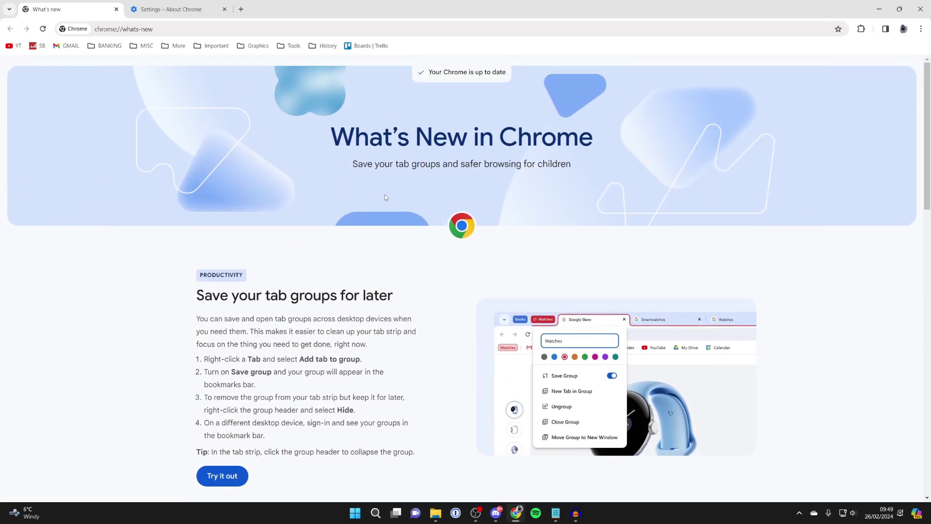